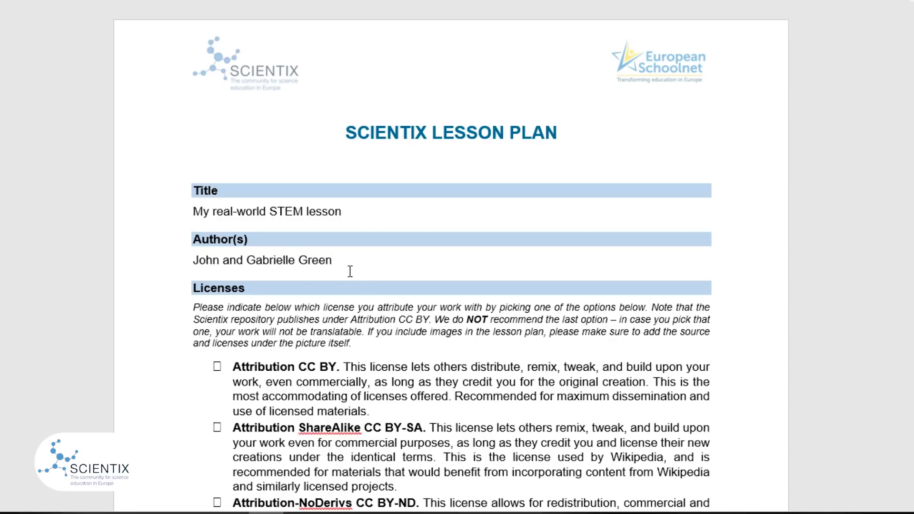
- Highlight the Attribution CC BY license paragraph in yellow to mark it as chosen
scroll(498, 358, down, 3)
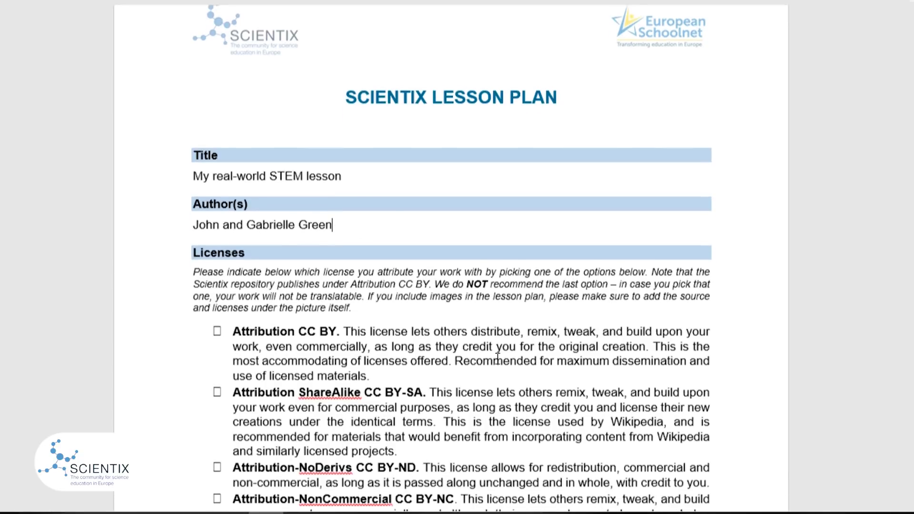
scroll(498, 358, down, 1)
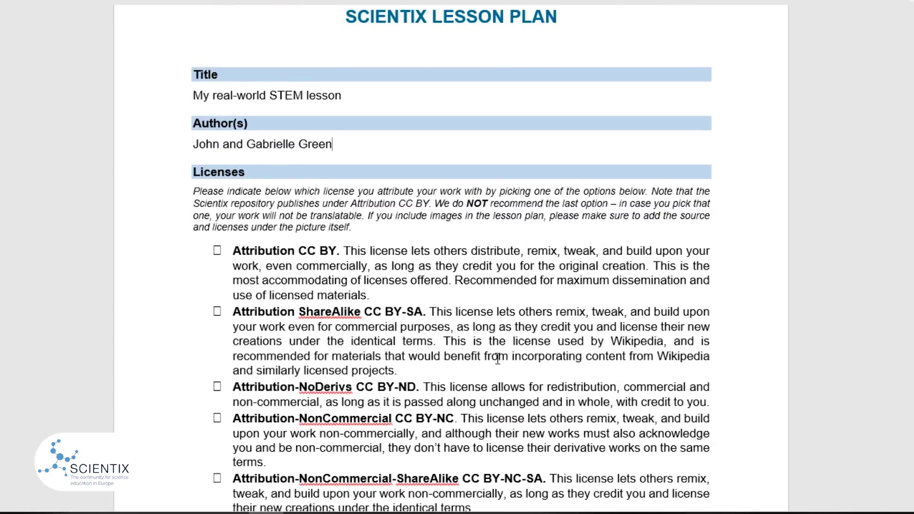
scroll(382, 272, down, 1)
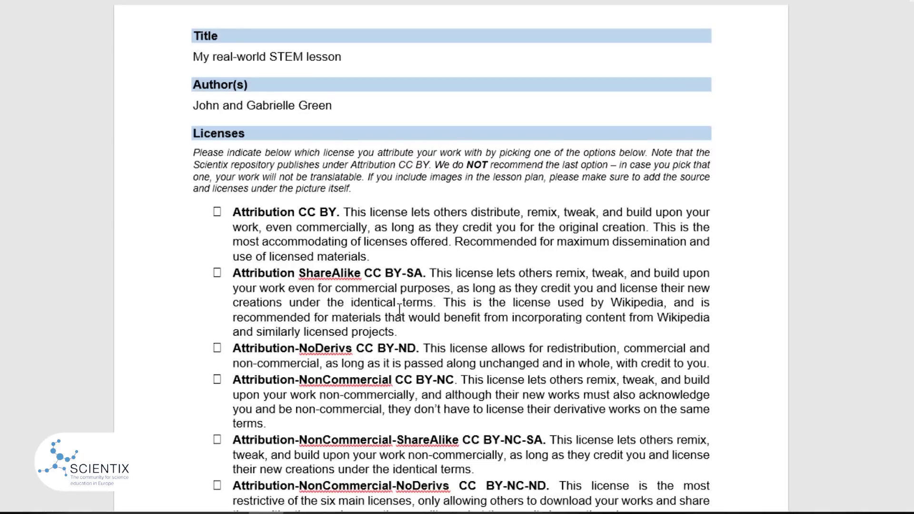
scroll(400, 310, down, 1)
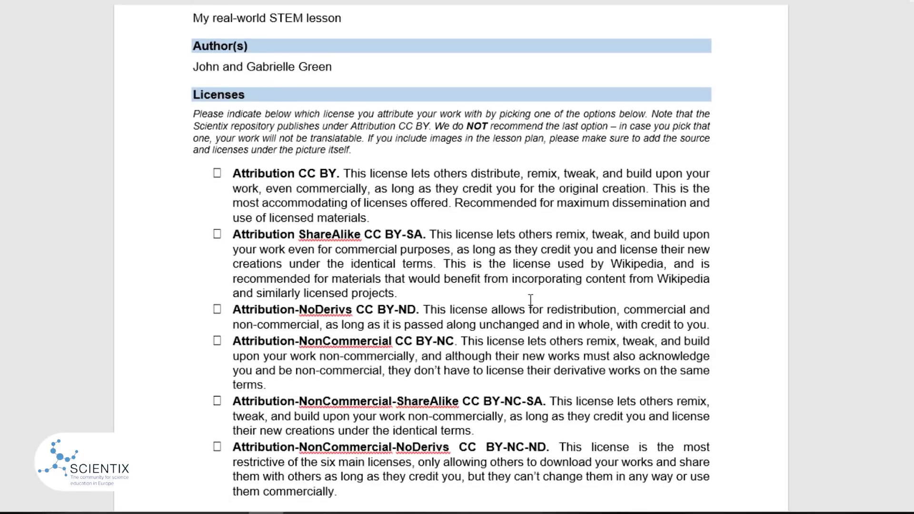
scroll(716, 327, down, 1)
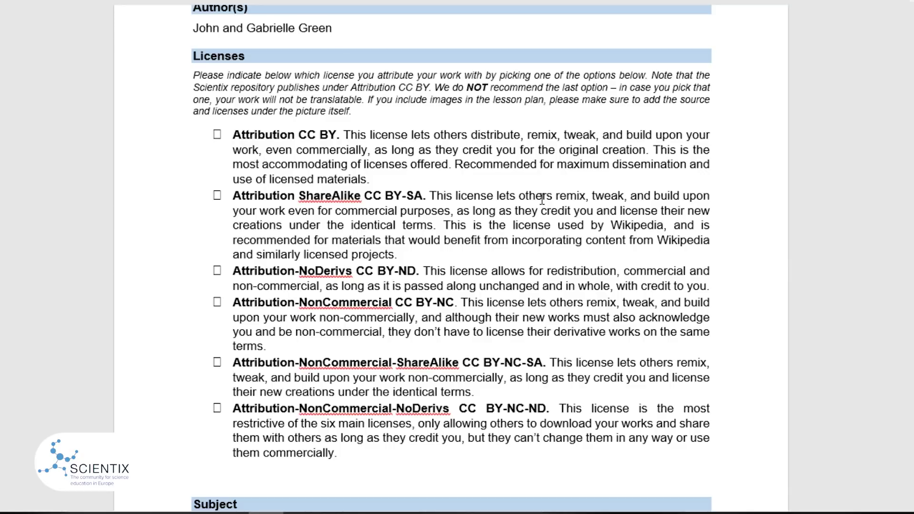
drag(374, 182, 237, 136)
mouse_move(669, 1)
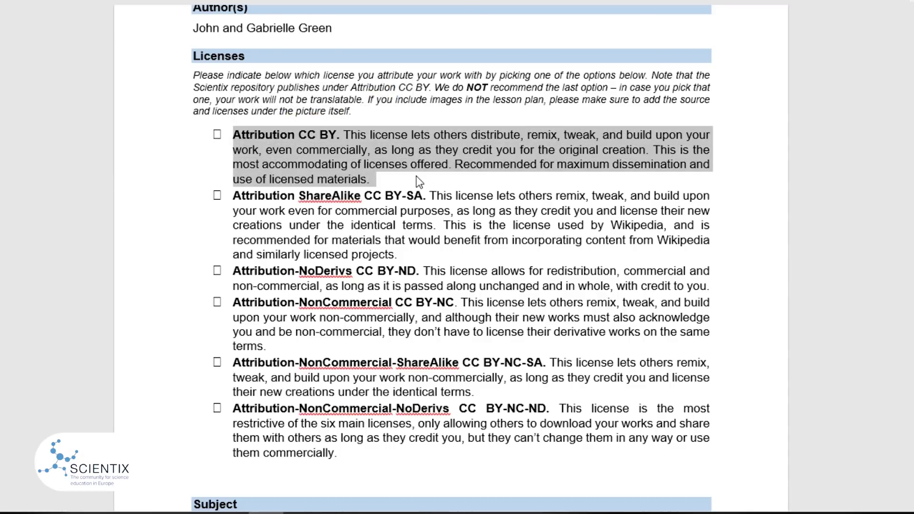
right_click(346, 144)
click(407, 117)
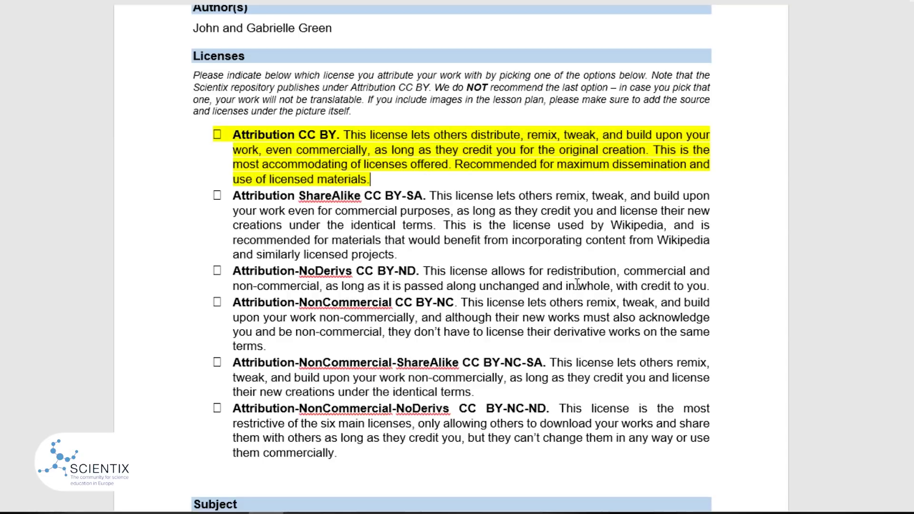
scroll(558, 290, down, 5)
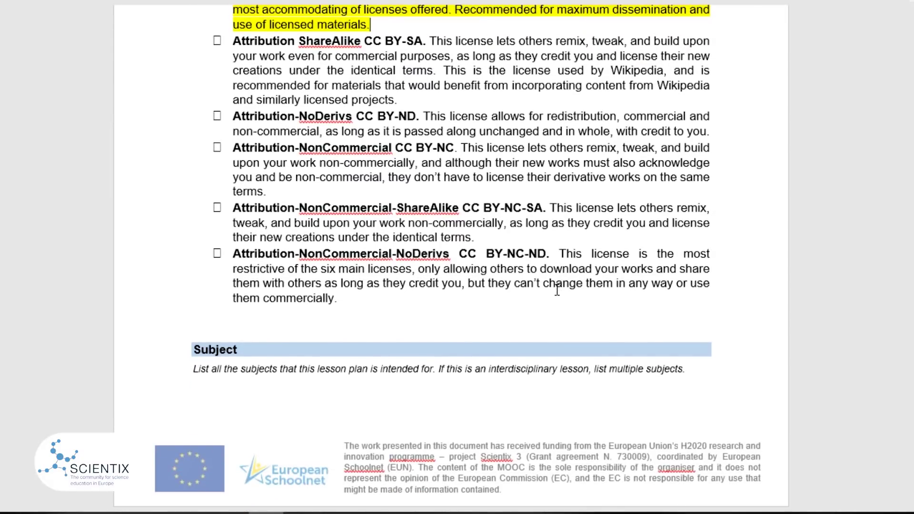
- Enter 'Science in primary' on the Subject line, replacing the trial entries Mathematics and Physics and Biology
click(277, 389)
text(Mathematics)
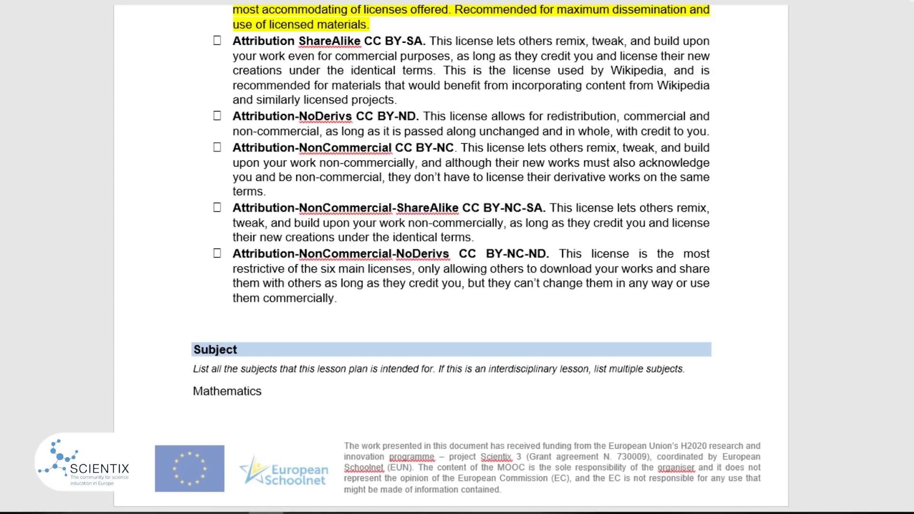
key(BackSpace)
key(BackSpace)
key(BackSpace)
key(BackSpace)
key(BackSpace)
key(BackSpace)
key(BackSpace)
key(BackSpace)
key(BackSpace)
key(BackSpace)
key(BackSpace)
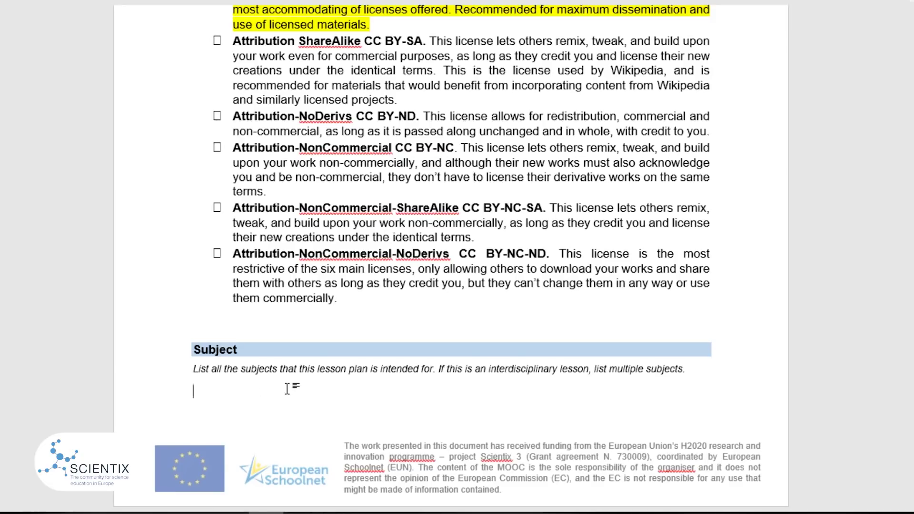
text(Physics and Biolog)
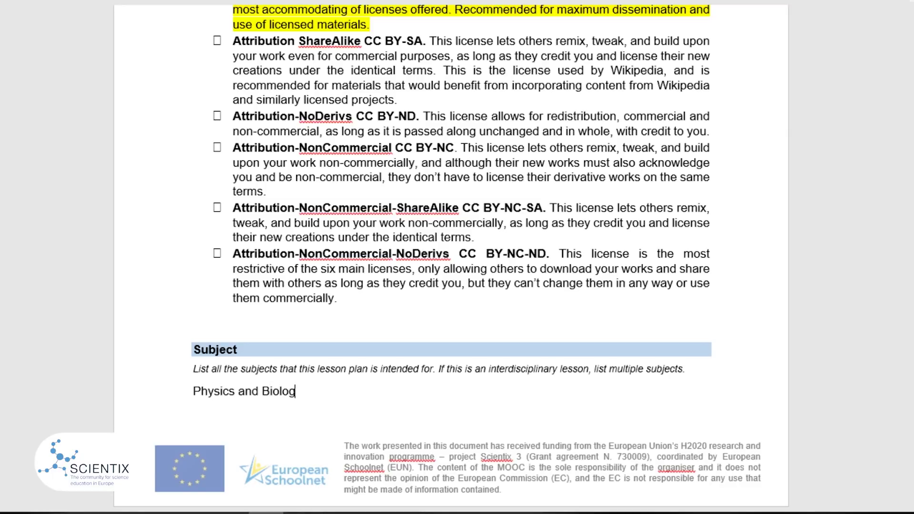
text(y)
drag(277, 396, 200, 395)
click(328, 387)
key(BackSpace)
key(BackSpace)
key(BackSpace)
key(BackSpace)
key(BackSpace)
key(BackSpace)
key(BackSpace)
key(BackSpace)
key(BackSpace)
key(BackSpace)
key(BackSpace)
key(BackSpace)
key(BackSpace)
key(BackSpace)
key(BackSpace)
key(BackSpace)
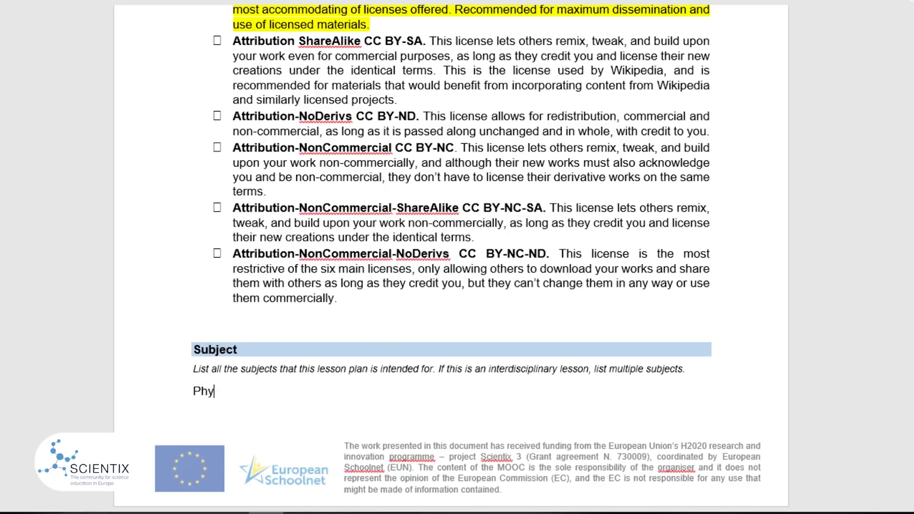
key(BackSpace)
key(BackSpace)
key(BackSpace)
text(Science in primary)
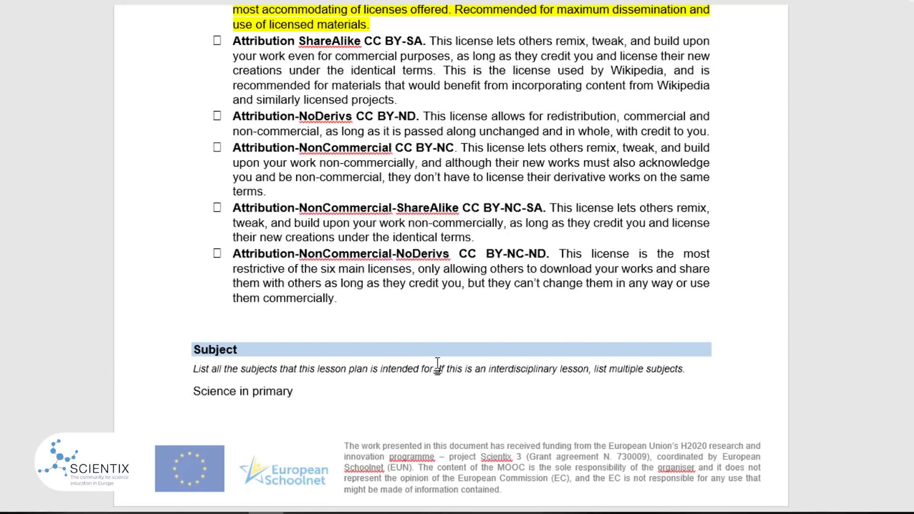
scroll(435, 362, down, 6)
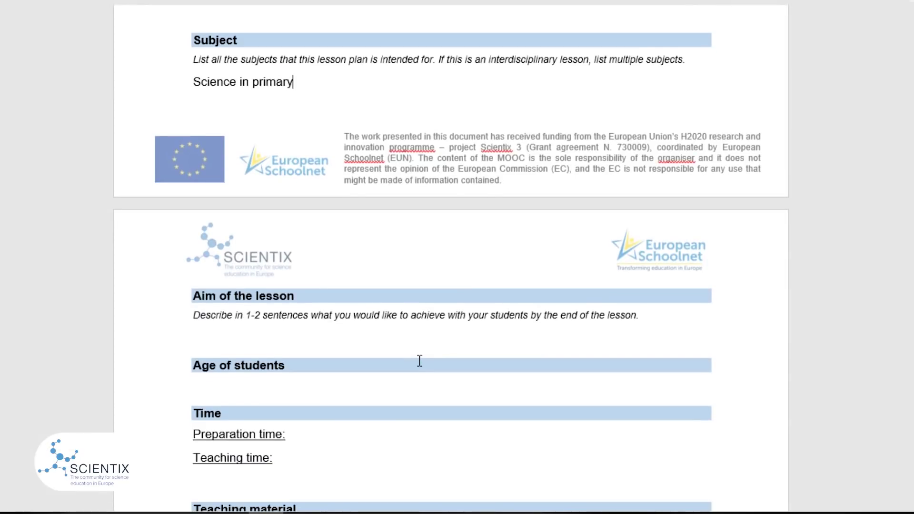
- Write the lesson aim 'By the end of the lesson, students should be able to....'
scroll(411, 347, down, 3)
click(312, 225)
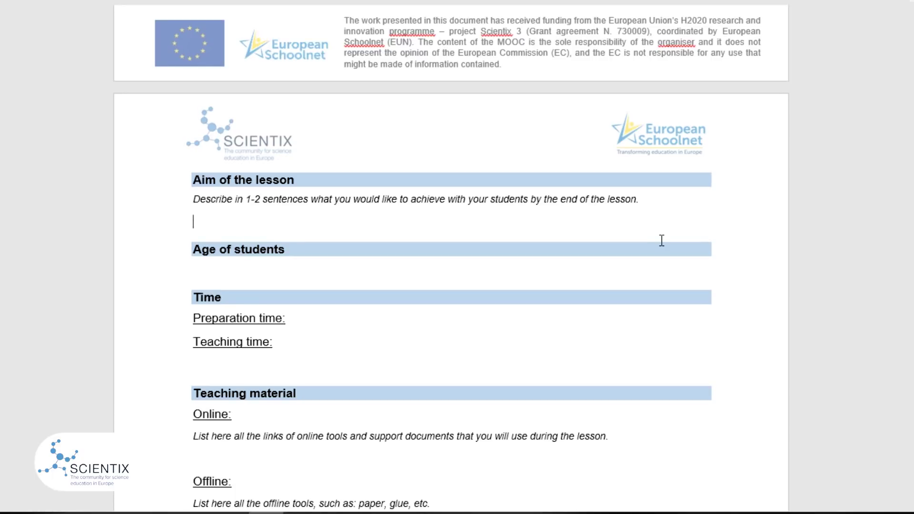
text(By the end o)
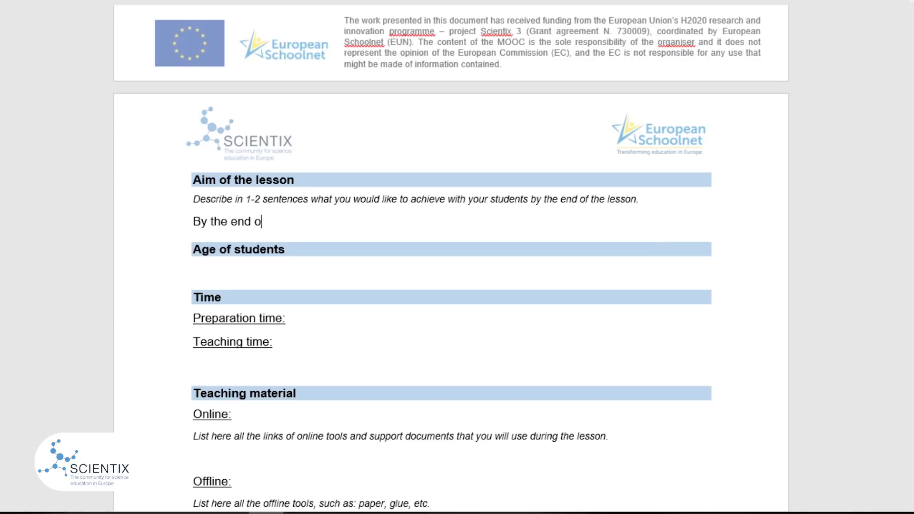
text(f the lesson,)
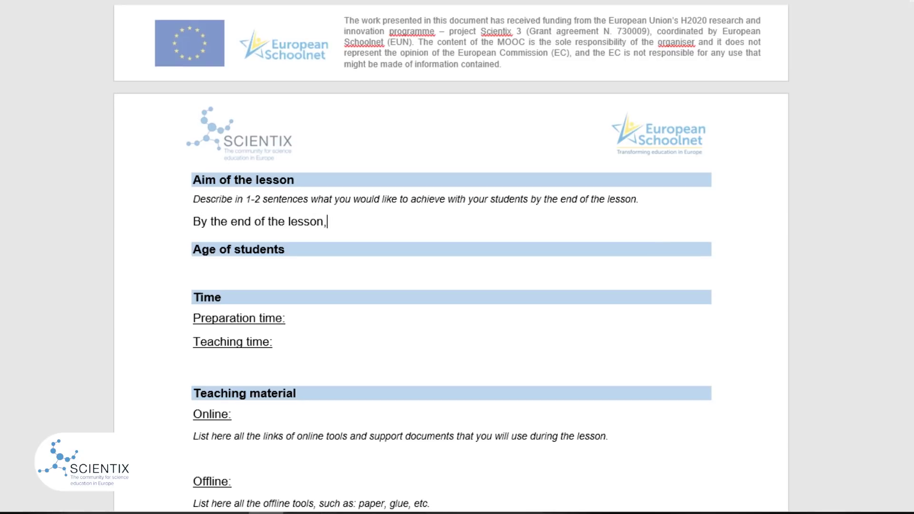
text( students should)
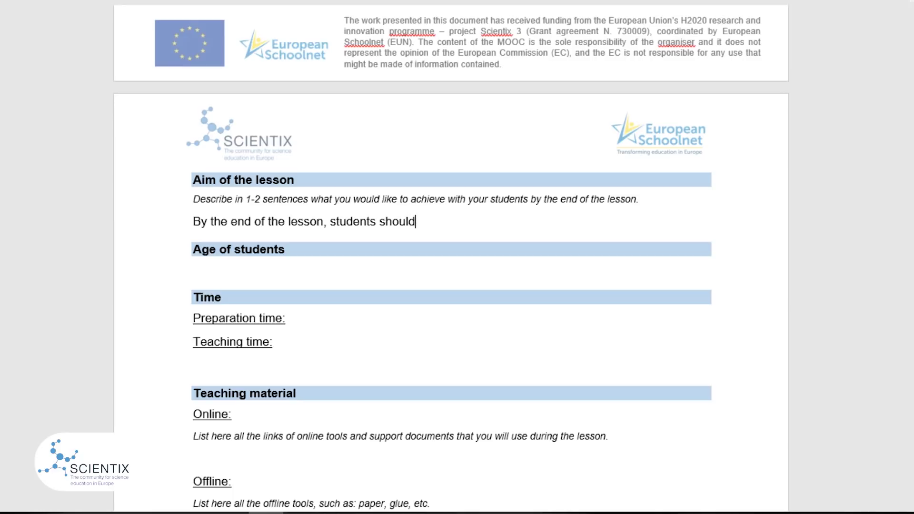
text( be able to)
text(....)
- Enter age '16-17 year olds', preparation time '1.5 hours' and teaching time '45 mins'
click(532, 274)
text(1)
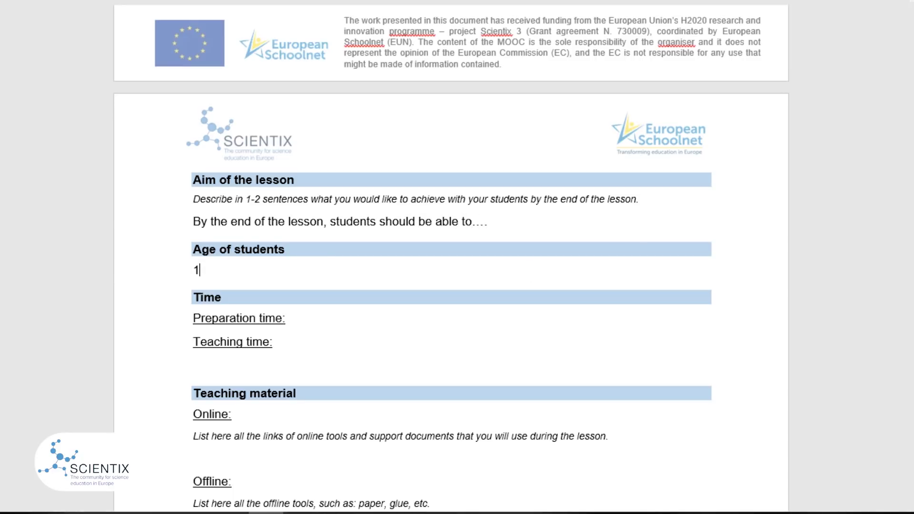
text(6-17 year olds)
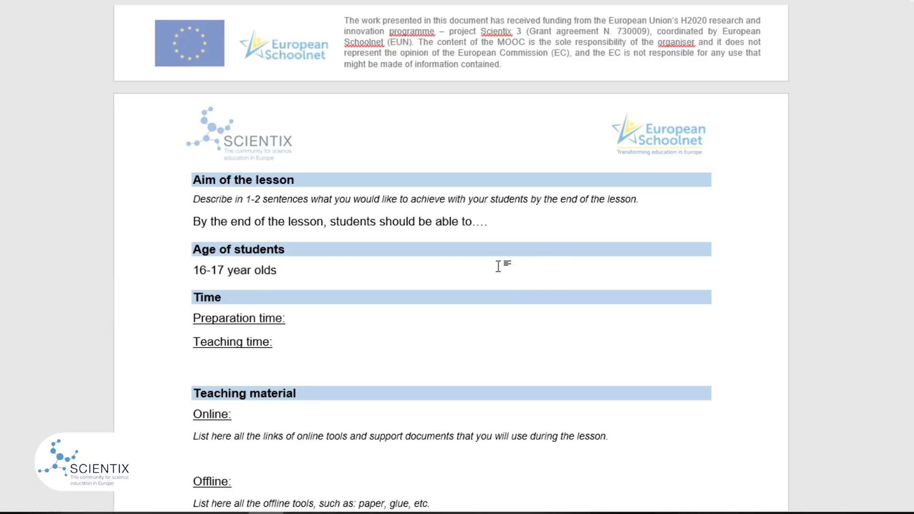
click(373, 318)
text(1.5 hours)
click(334, 345)
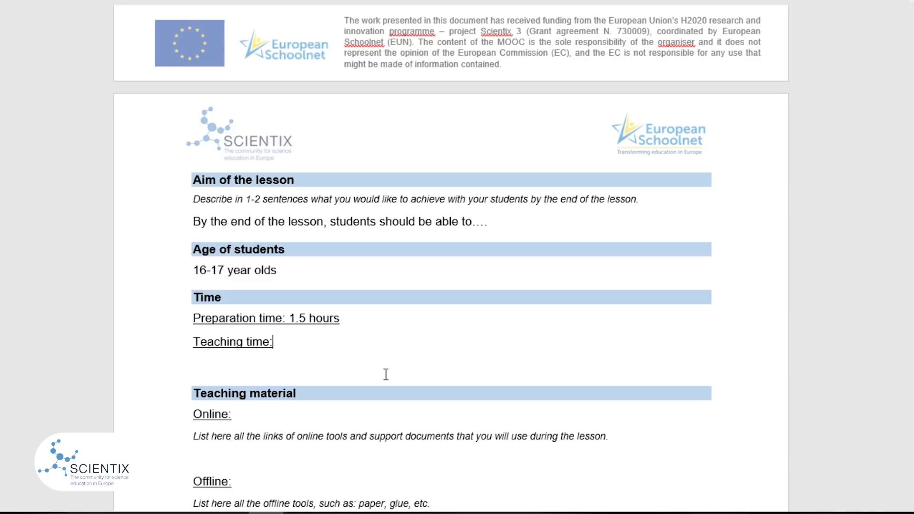
text(45 mins)
- Enter 'Google folder, Kahoot!' as online materials and 'Glue, paper' as offline materials
scroll(411, 351, down, 3)
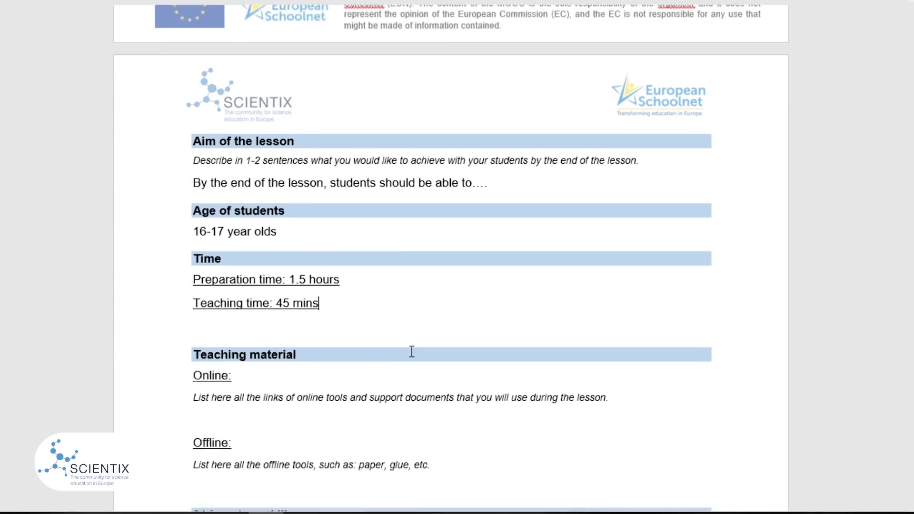
scroll(412, 351, down, 1)
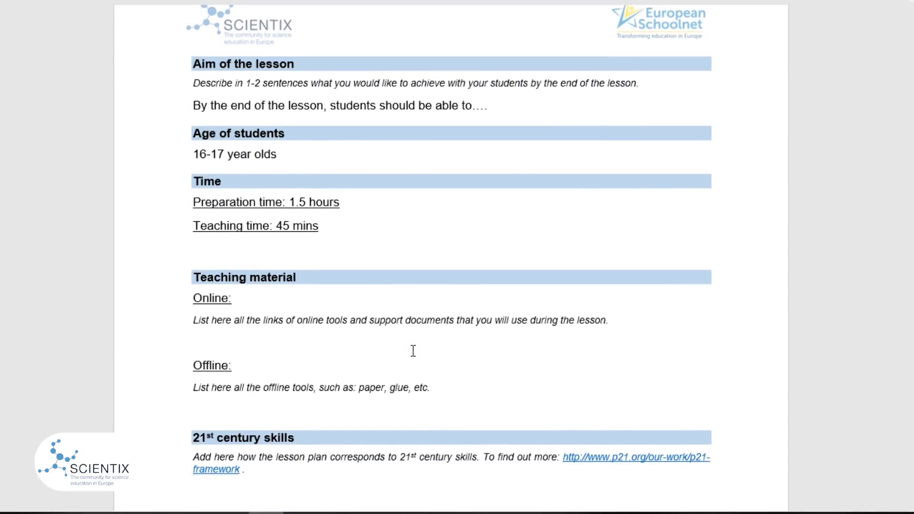
scroll(414, 351, down, 1)
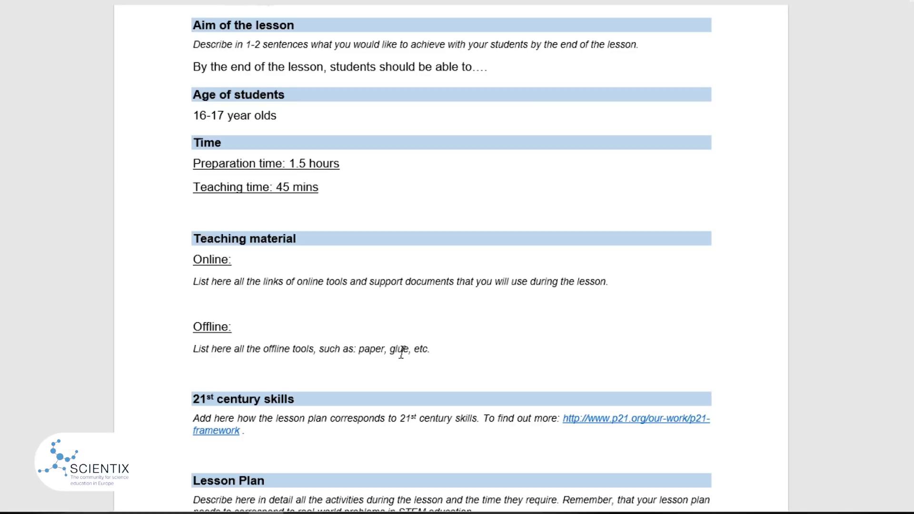
click(217, 304)
text(Google folder,)
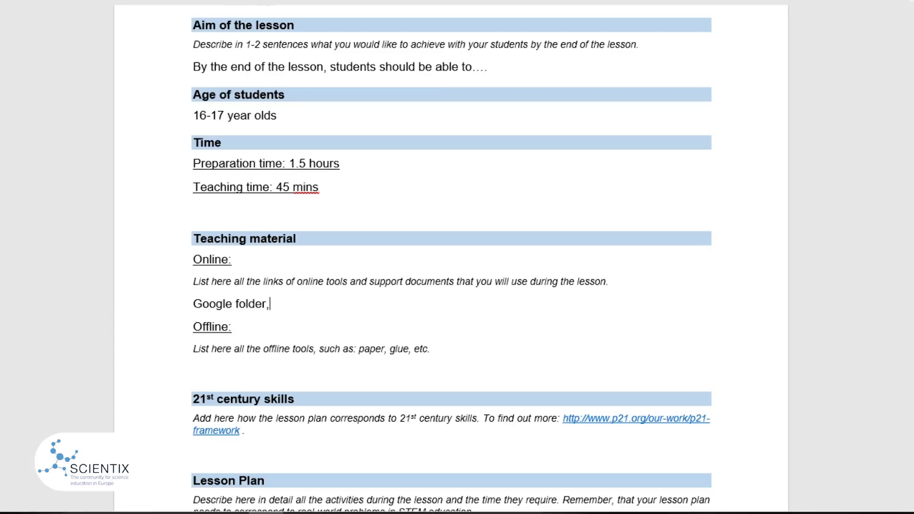
text( Kahoot!)
click(347, 370)
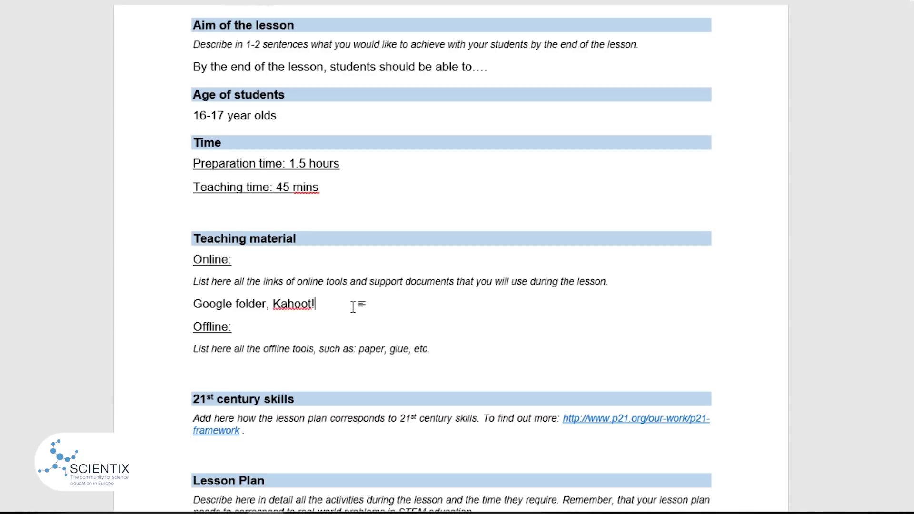
text(Glue, paper)
scroll(314, 362, down, 1)
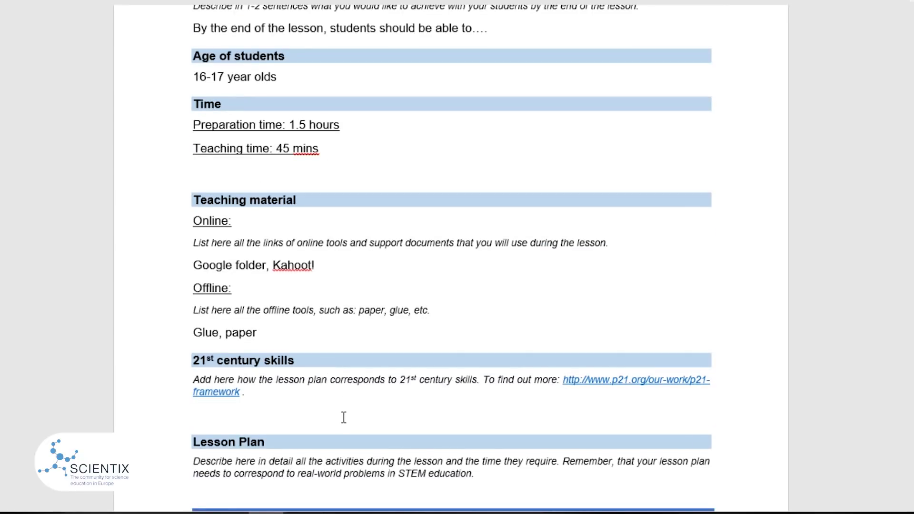
scroll(345, 418, down, 1)
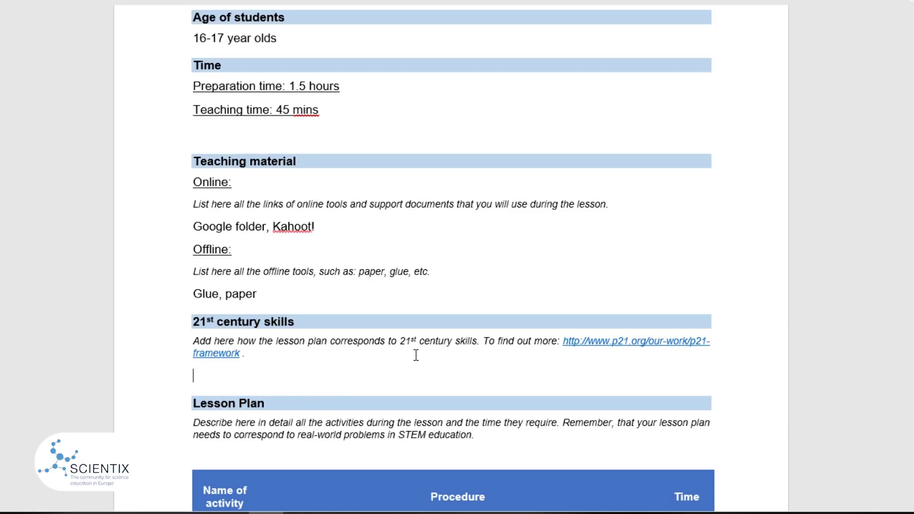
- Write 'The lesson will enhance critical thinking, because' under the 21st century skills description
scroll(416, 355, down, 1)
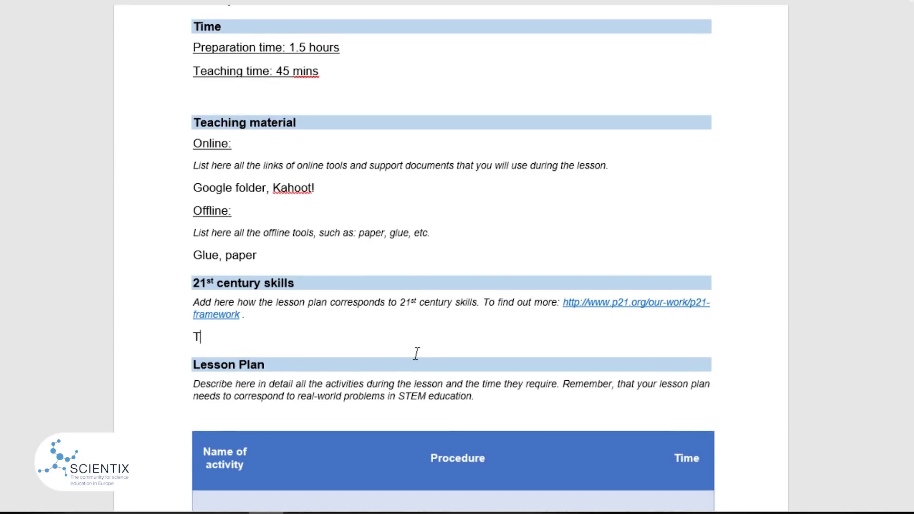
text(he lesson will enh)
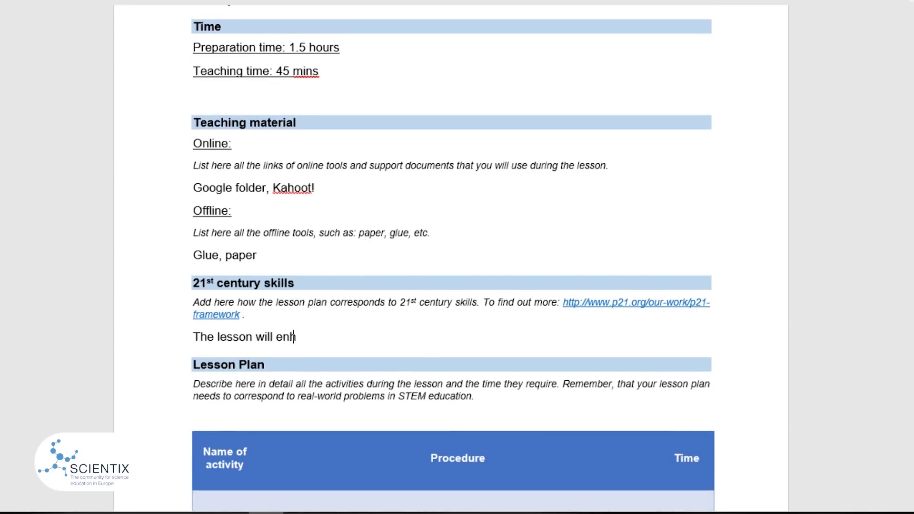
text(ance critical thin)
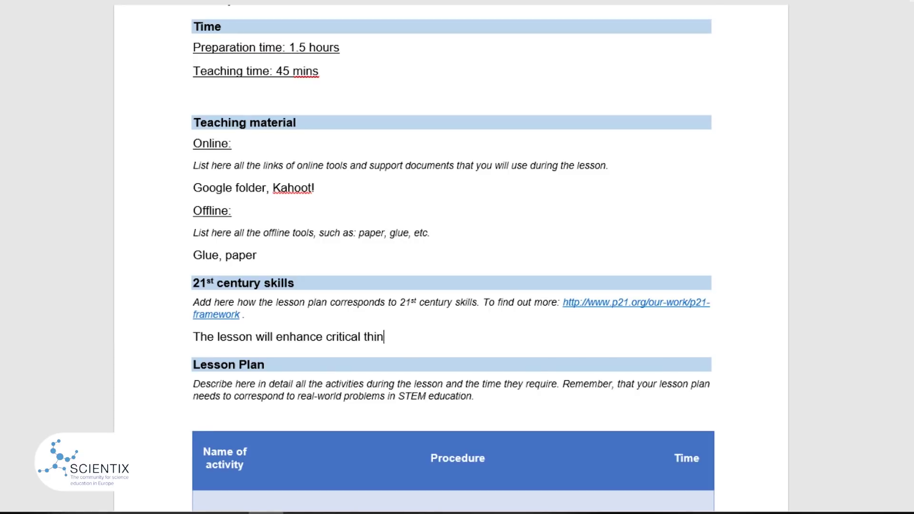
text(king, because…)
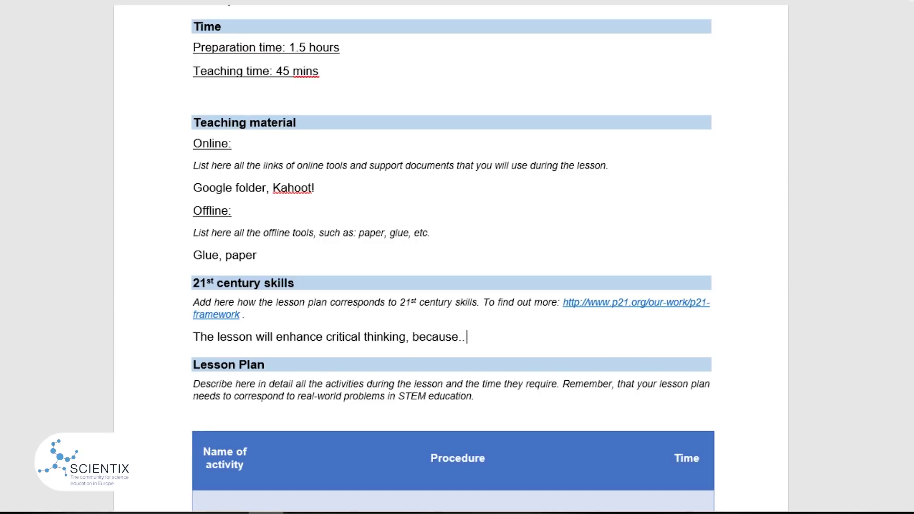
scroll(424, 351, down, 3)
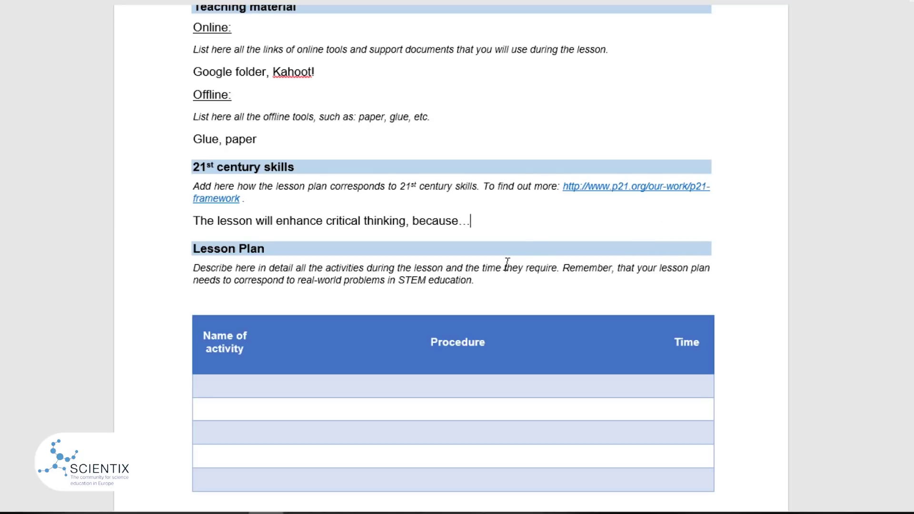
- Fill the first table row: Group discussion, 'Students are expected to... in groups of 5', 15 minutes
scroll(507, 264, down, 2)
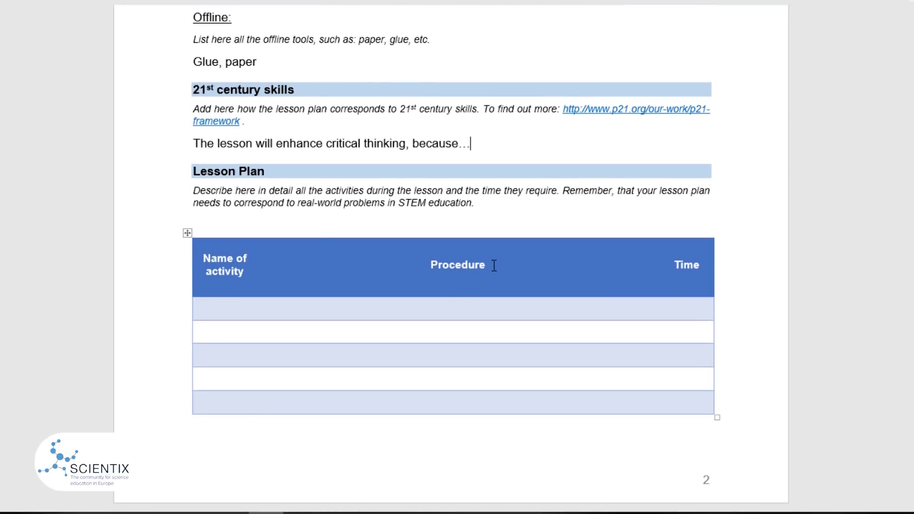
click(227, 312)
text(Group dis)
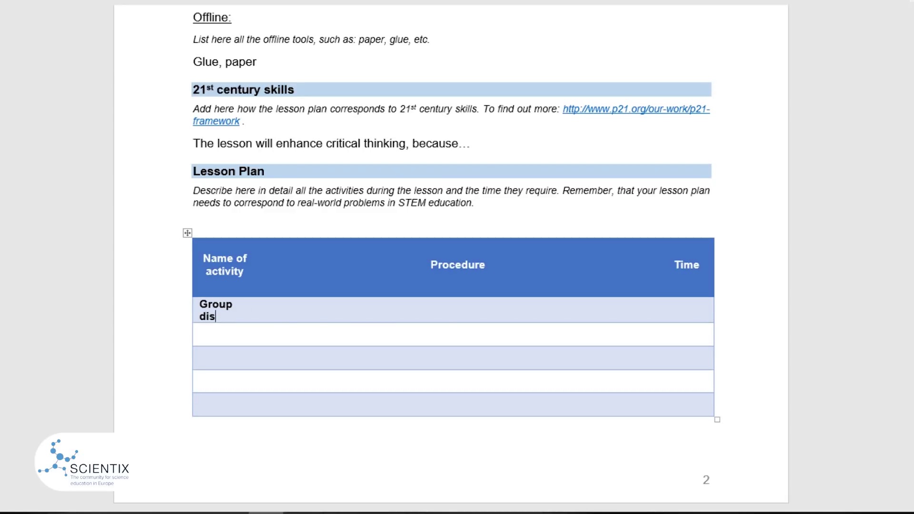
text(cussion)
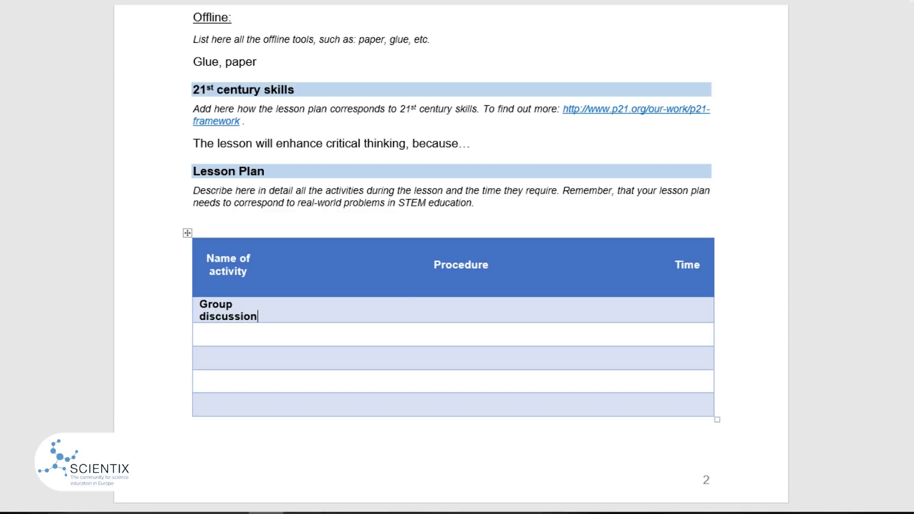
click(500, 310)
text(Students are expected to)
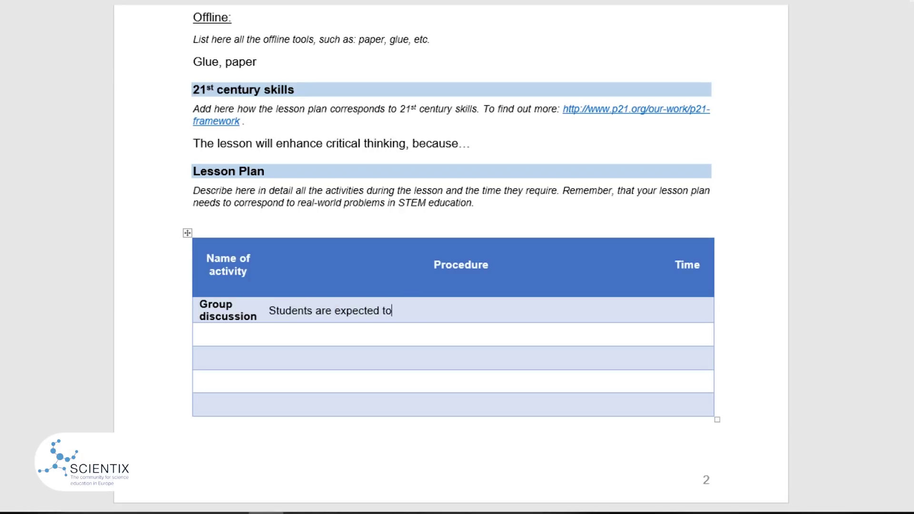
text(... in groups of 5)
click(697, 310)
text(45)
key(BackSpace)
key(BackSpace)
text(15)
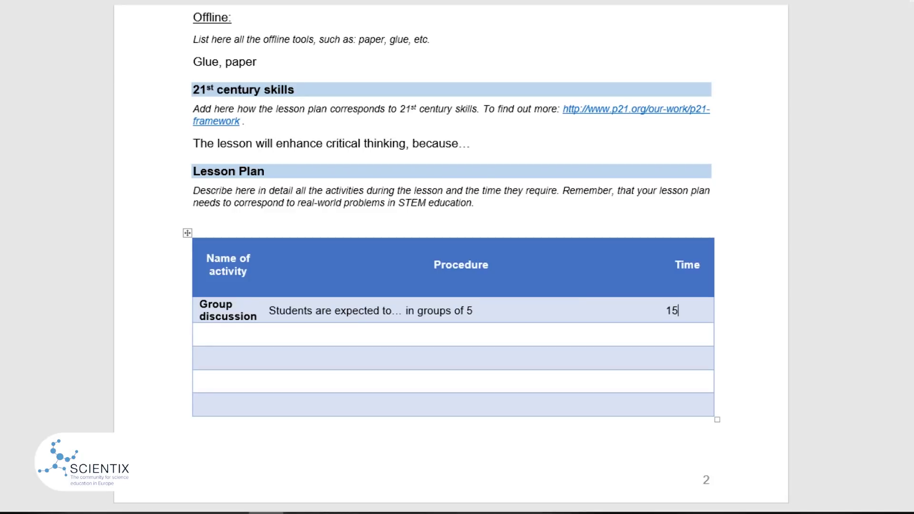
text( minutes)
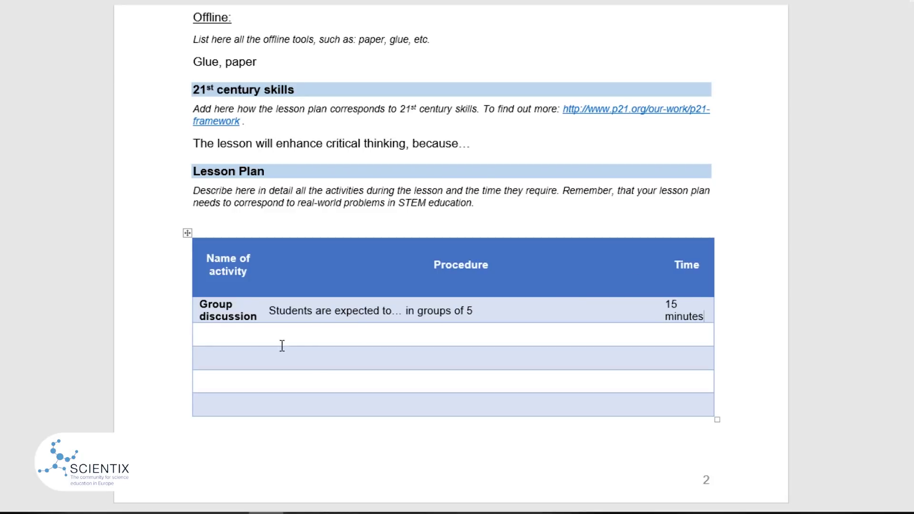
click(252, 335)
- Enter 'Real world problems in STEM' with procedure 'How do bicycles work' in the second row
text(Real world prob)
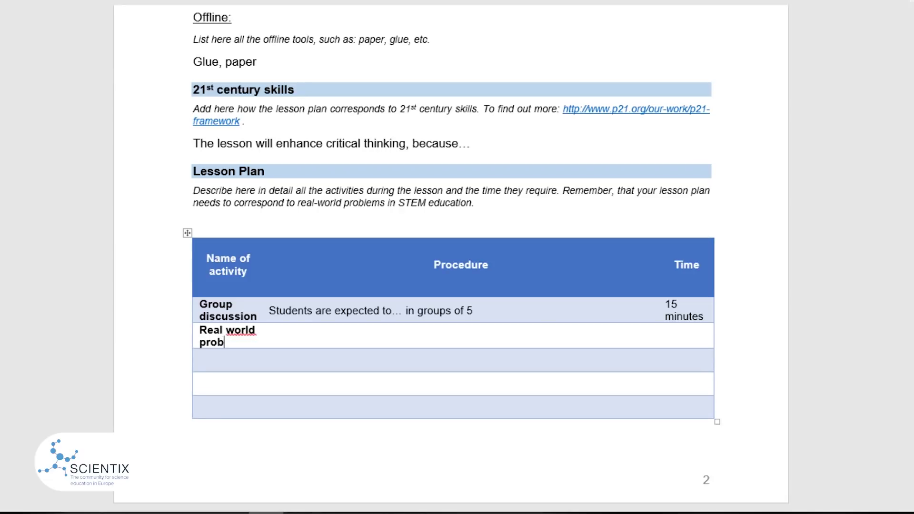
text(lems in STEM)
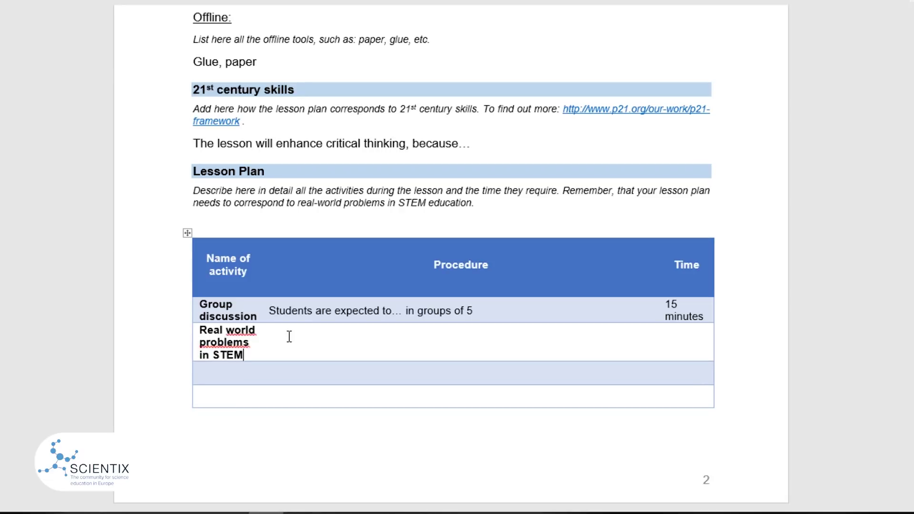
click(376, 337)
text(How do bicycles work)
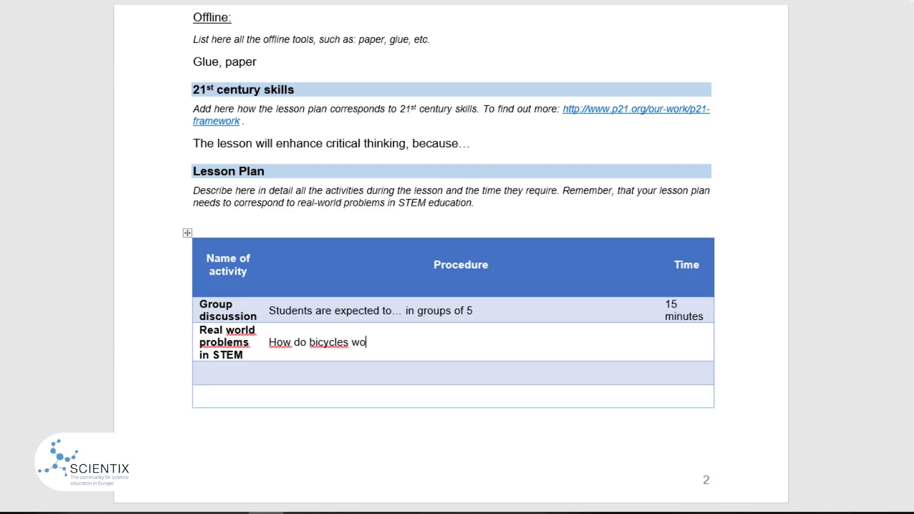
scroll(426, 332, down, 6)
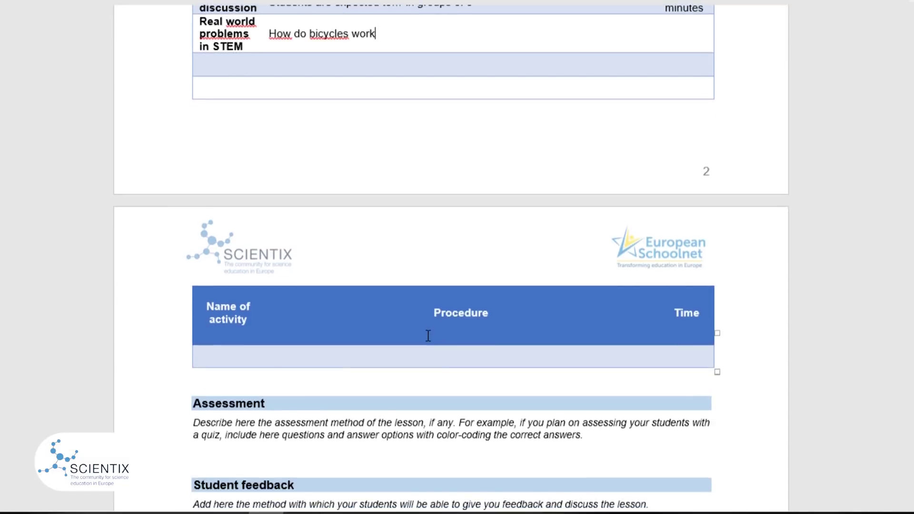
- Enter 'Quiz questions' under Assessment and 'We will use Kahoot!' under Student feedback
scroll(428, 336, down, 2)
click(280, 305)
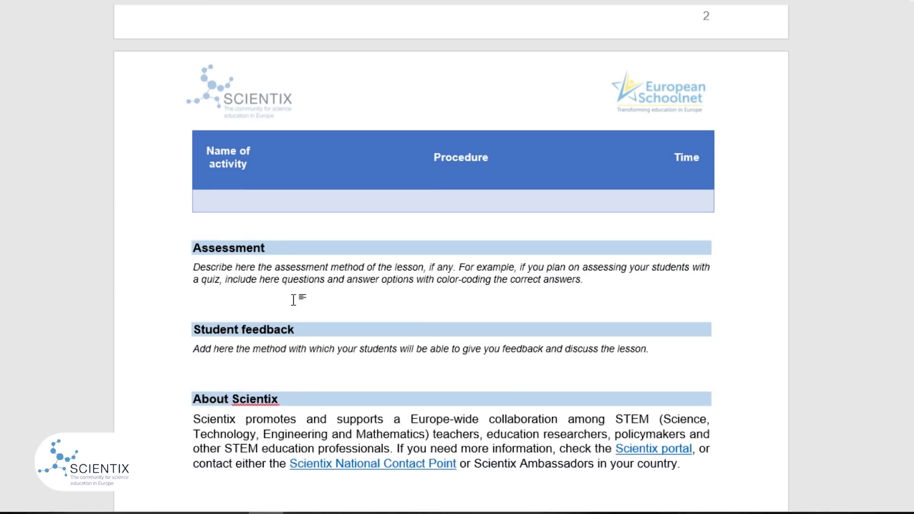
scroll(316, 292, down, 1)
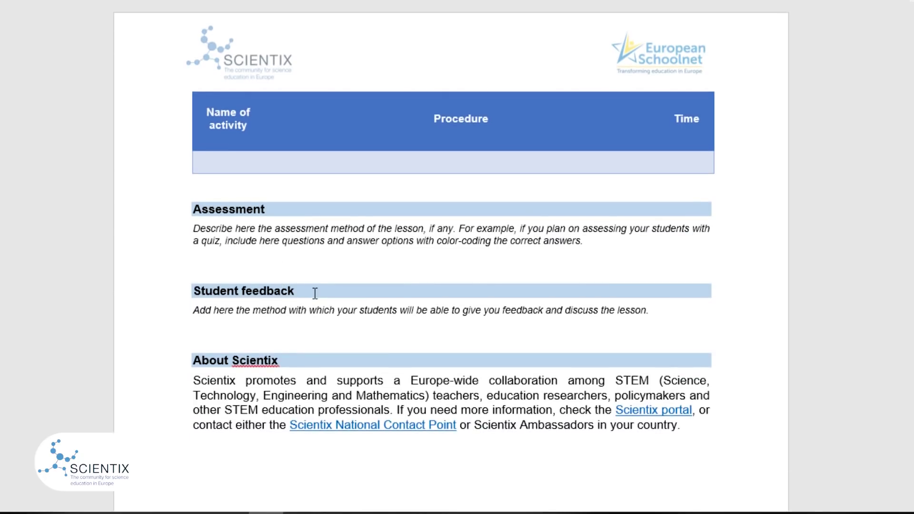
text(Quiz questions)
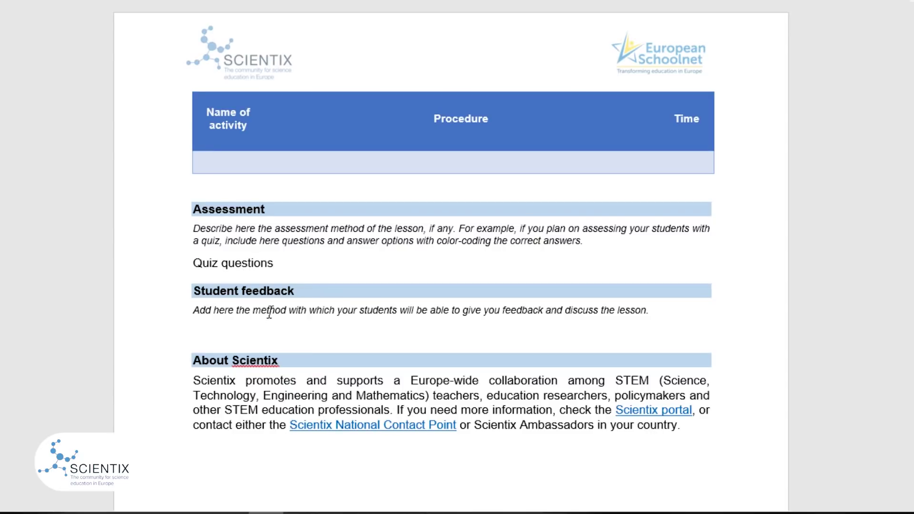
click(314, 328)
text(We will use Kahoot!)
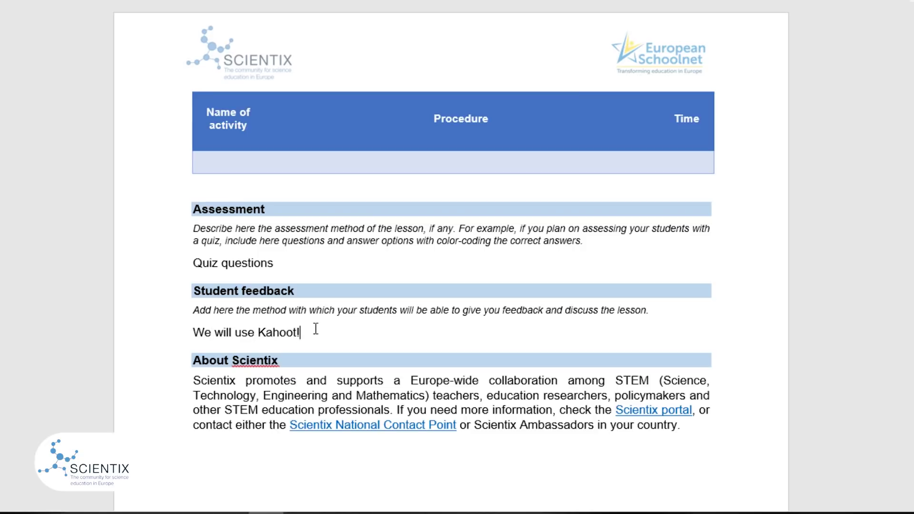
scroll(610, 353, down, 4)
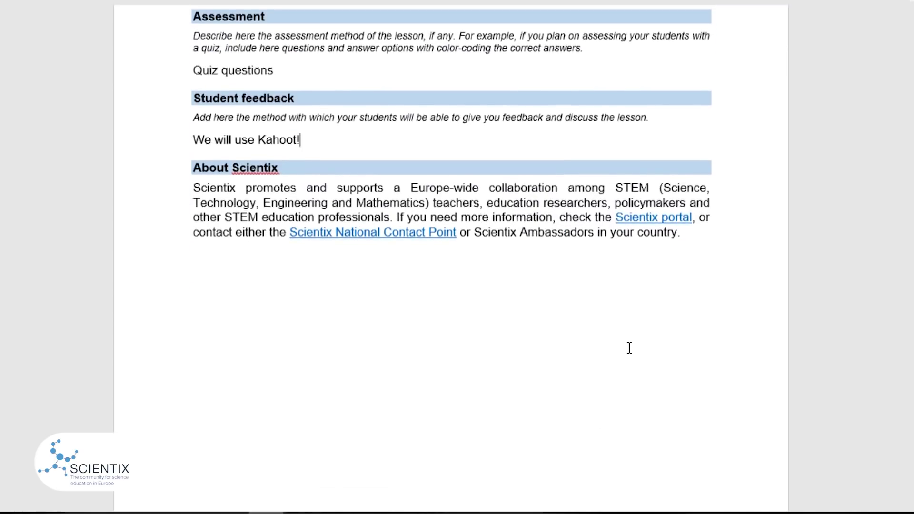